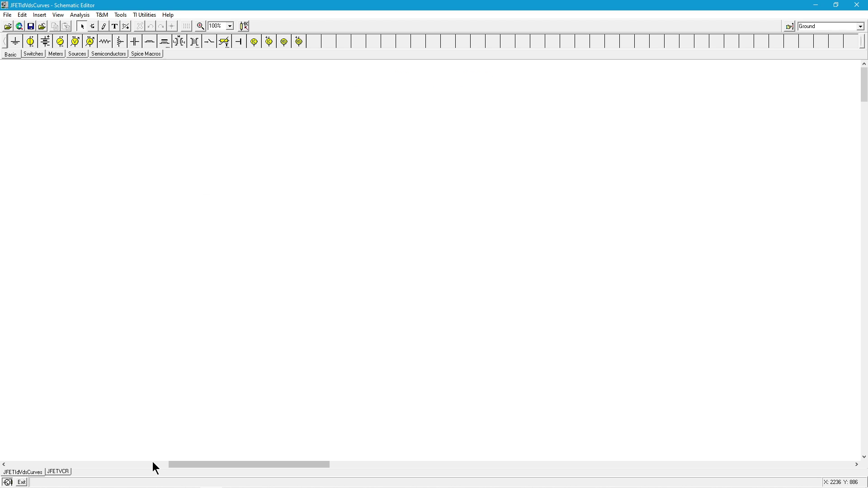
Step: Scroll the JFETIdVdsCurves sheet left to show the ID vs VDS lines through the origin
{"action": "left_click", "coordinate": [153, 462]}
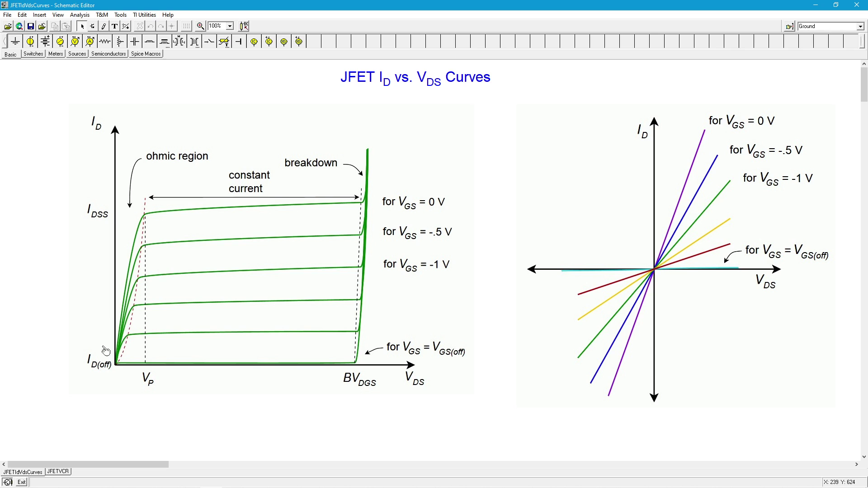
Step: Open the JFETVCR sheet with the Rdiv 10k, J111, Rg 1MEG, Vcontrol 3 circuit
{"action": "left_click", "coordinate": [58, 472]}
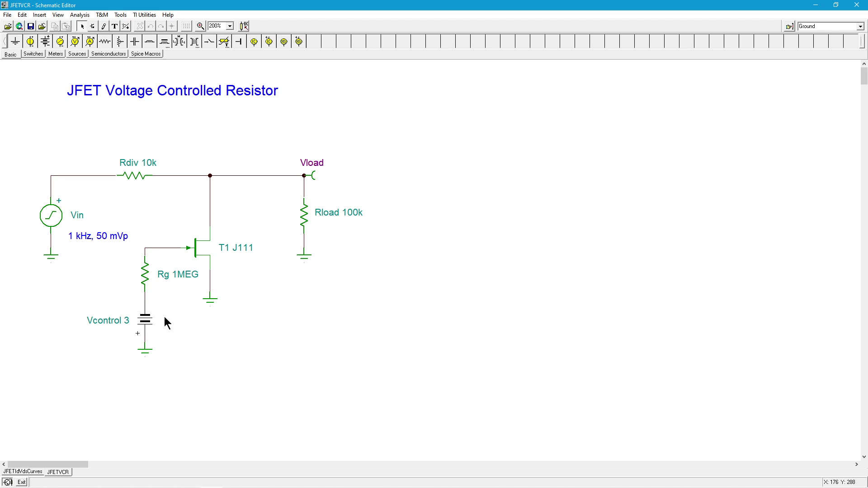
Step: Run a 1m–3m s transient analysis and place a Vin/Vload legend at the plot's upper left
{"action": "left_click", "coordinate": [85, 15]}
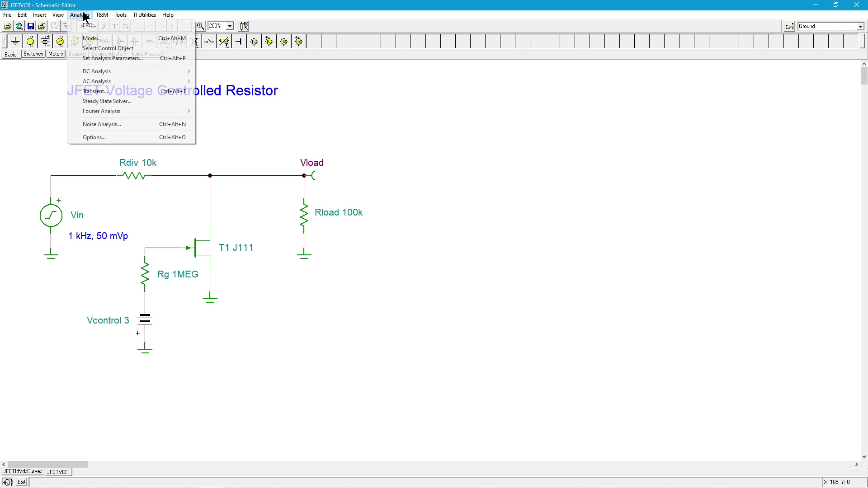
{"action": "left_click", "coordinate": [107, 90]}
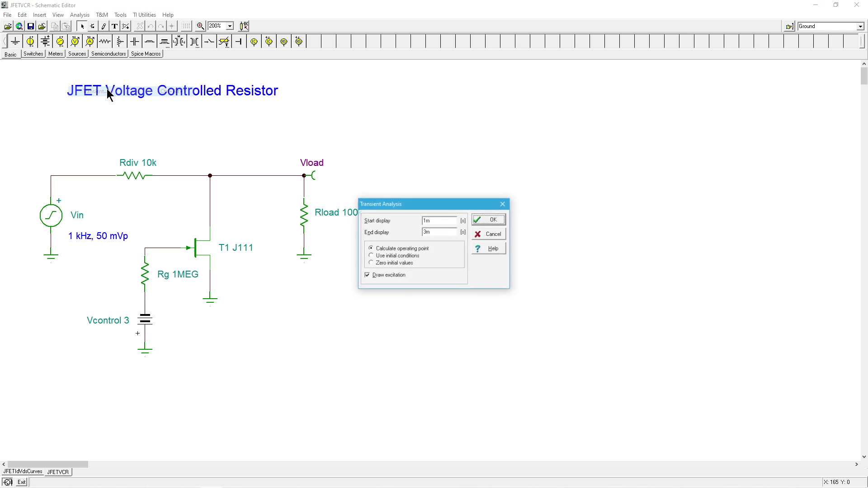
{"action": "left_click", "coordinate": [504, 218]}
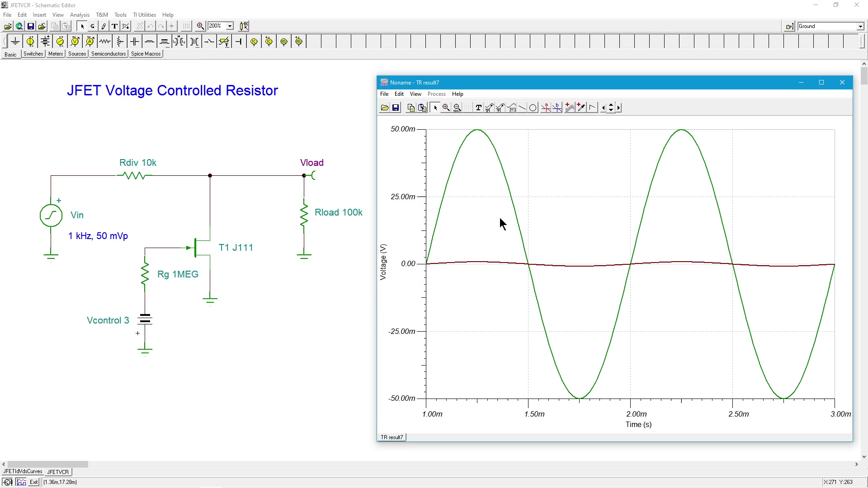
{"action": "left_click", "coordinate": [514, 106]}
{"action": "left_click", "coordinate": [528, 144]}
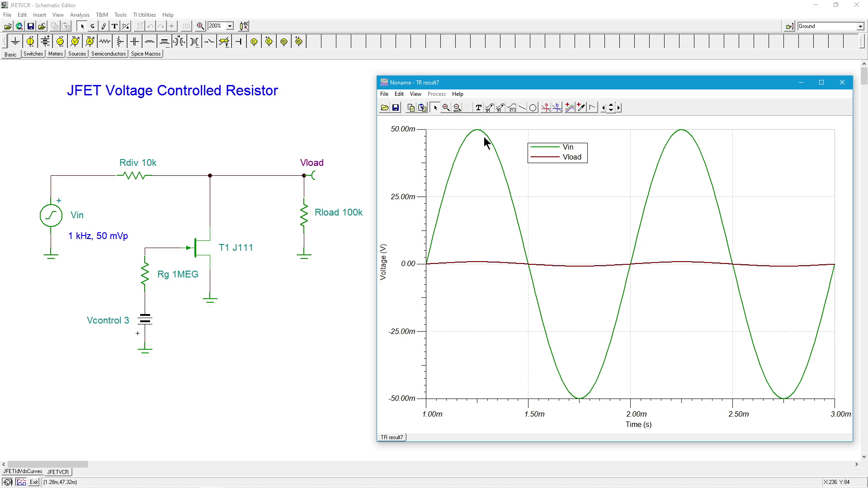
Step: Zoom the plot to about ±6 mV around the Vload trace near 0 V
{"action": "left_click", "coordinate": [445, 107]}
{"action": "left_click_drag", "start_coordinate": [429, 252], "coordinate": [844, 282]}
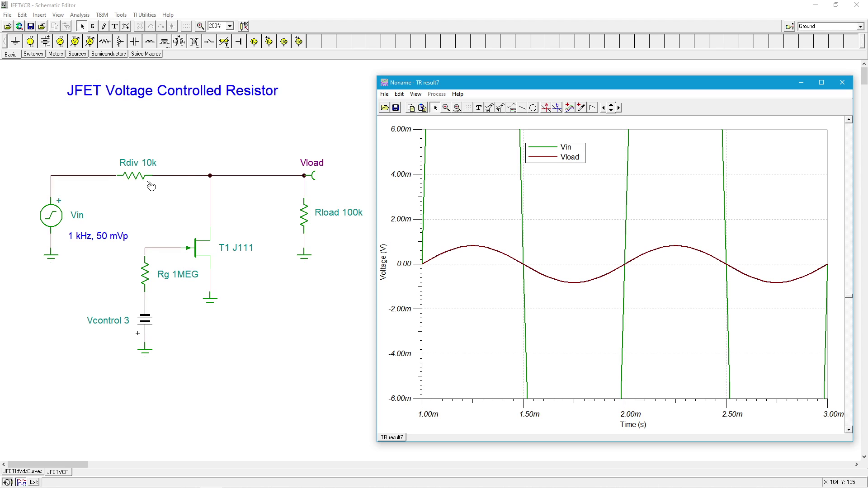
Step: Change the Vcontrol battery voltage to 3.5 V
{"action": "double_click", "coordinate": [145, 327]}
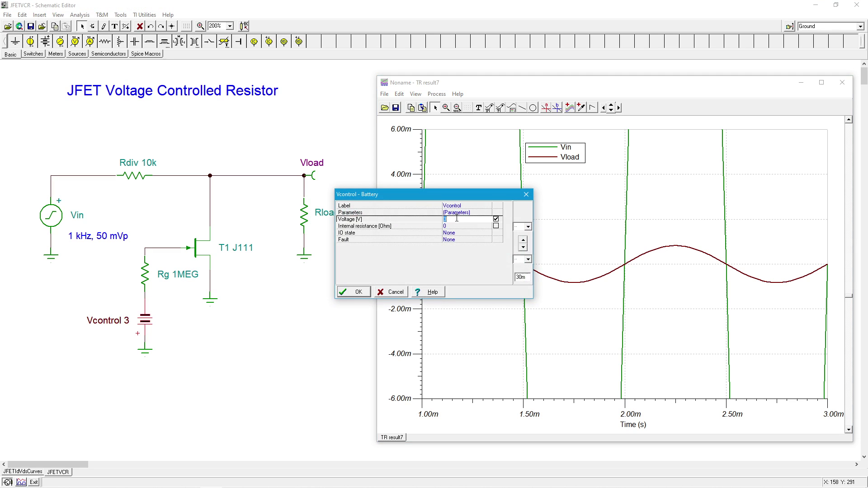
{"action": "type", "text": "3"}
{"action": "left_click", "coordinate": [357, 293]}
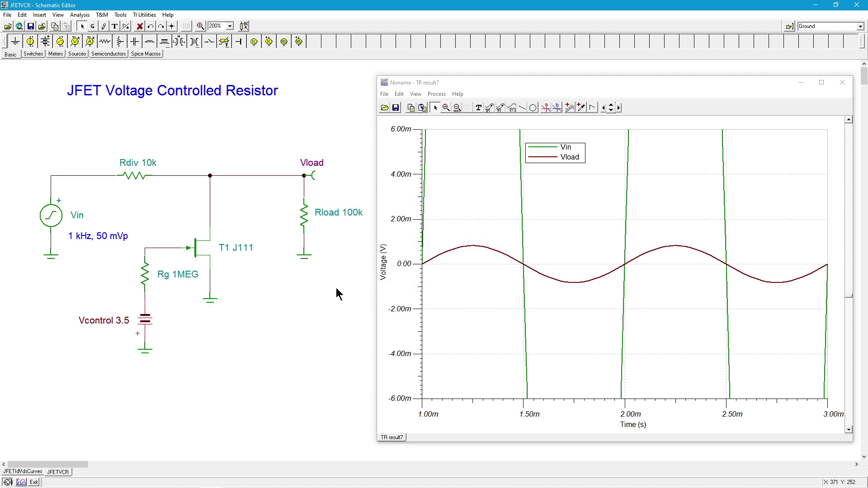
Step: Rerun the 1m–3m s transient analysis at Vcontrol 3.5 V to produce TR result8
{"action": "left_click", "coordinate": [84, 15]}
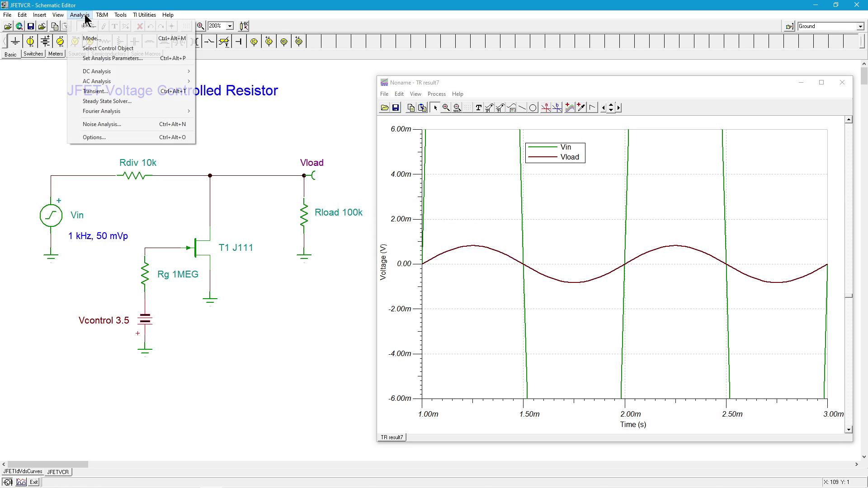
{"action": "left_click", "coordinate": [107, 91]}
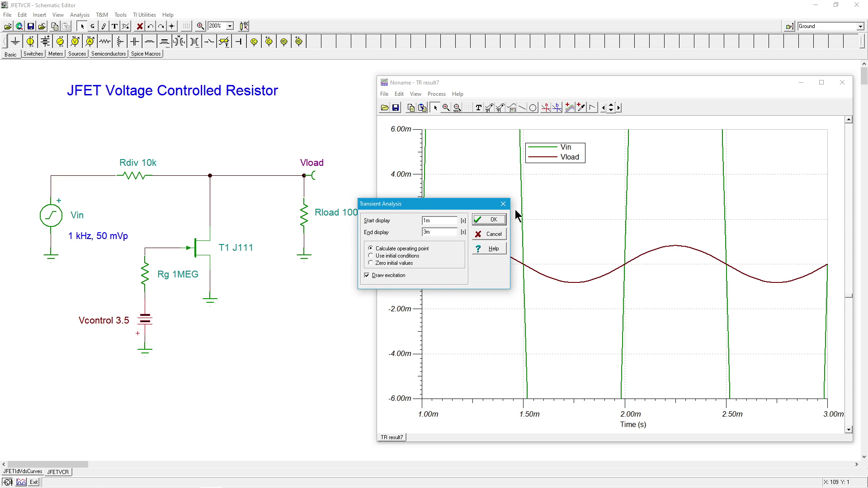
{"action": "left_click", "coordinate": [496, 220]}
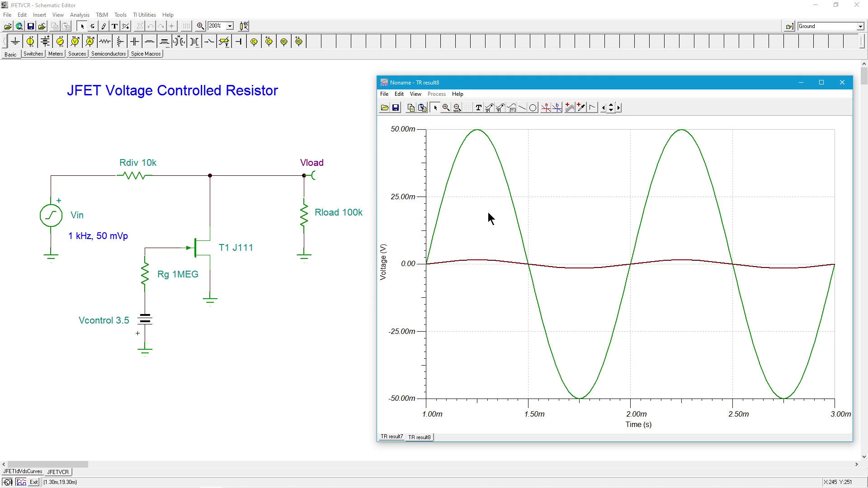
Step: Zoom TR result8 to ±5 mV around Vload and compare it against TR result7
{"action": "left_click", "coordinate": [445, 108]}
{"action": "left_click_drag", "start_coordinate": [428, 256], "coordinate": [844, 281]}
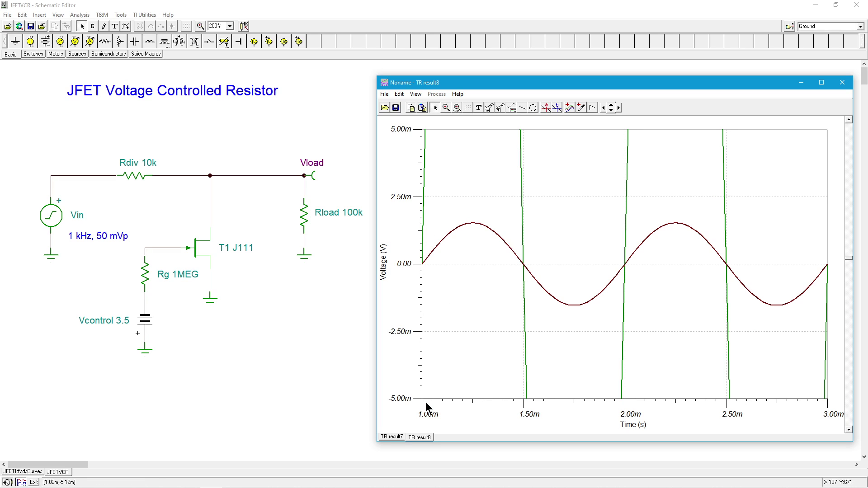
{"action": "left_click", "coordinate": [398, 436]}
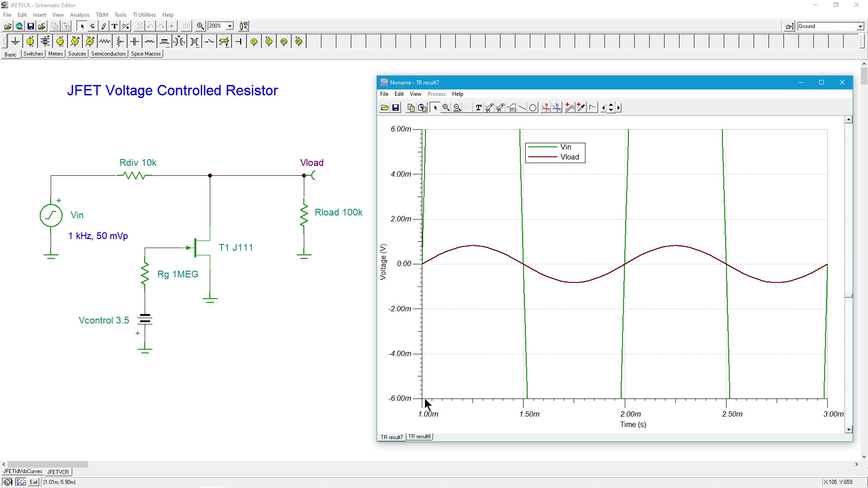
{"action": "left_click", "coordinate": [424, 436]}
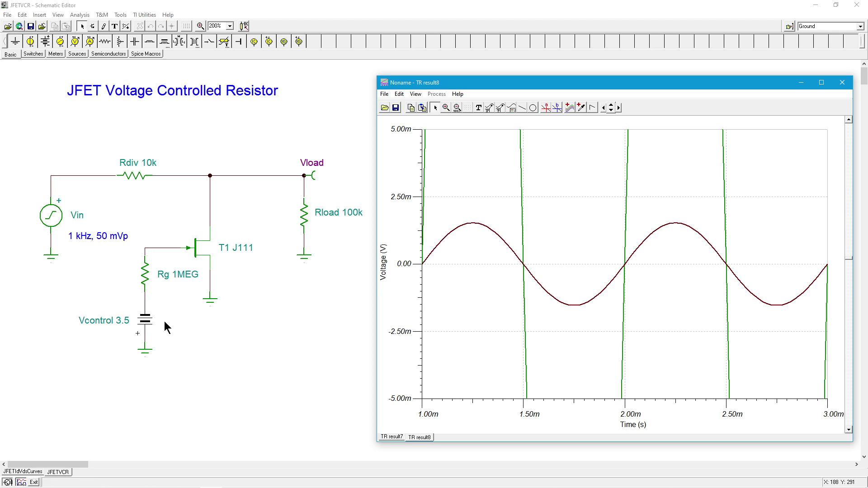
Step: Set the Vcontrol battery voltage to 4 V
{"action": "double_click", "coordinate": [145, 322]}
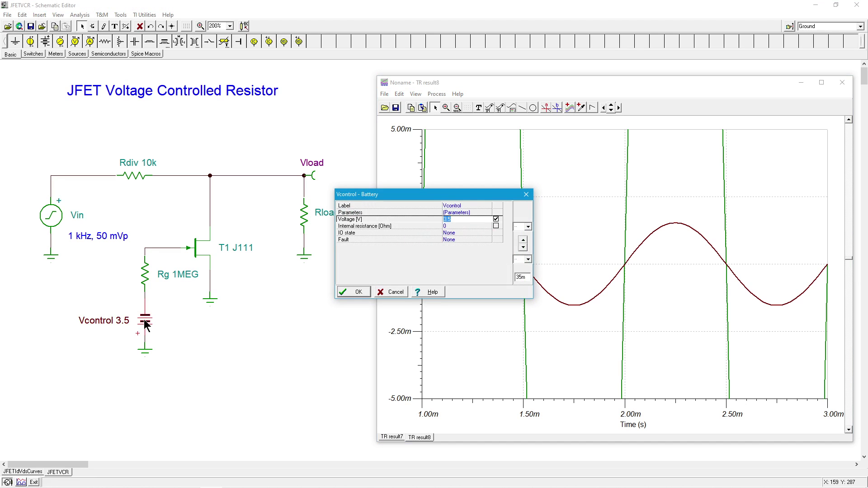
{"action": "type", "text": "4"}
{"action": "left_click", "coordinate": [357, 291]}
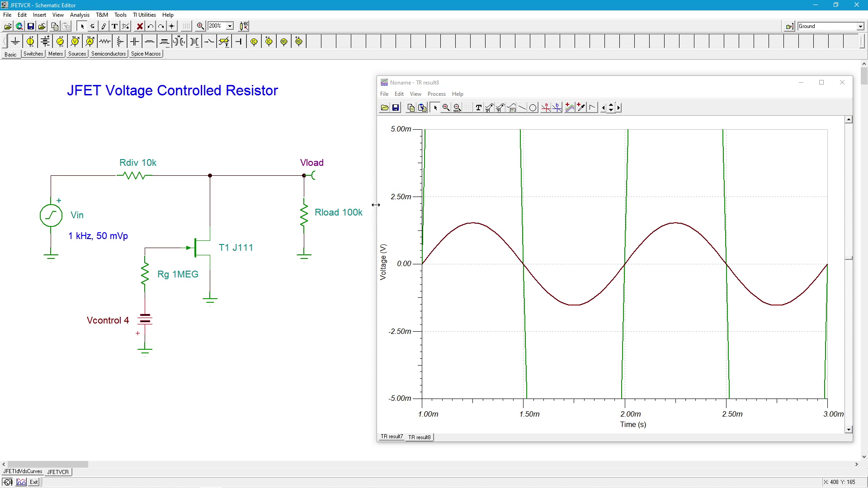
Step: Run the transient analysis again to produce TR result9 with Vload near 15 mV peak
{"action": "left_click", "coordinate": [80, 15]}
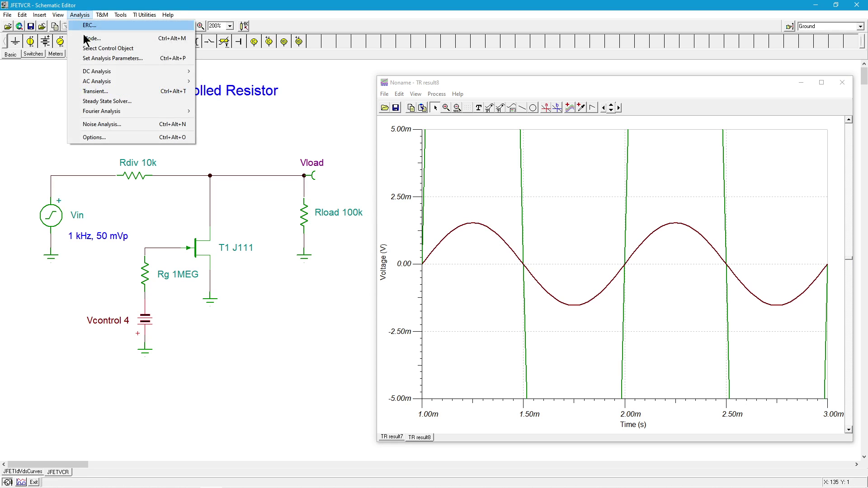
{"action": "left_click", "coordinate": [106, 92]}
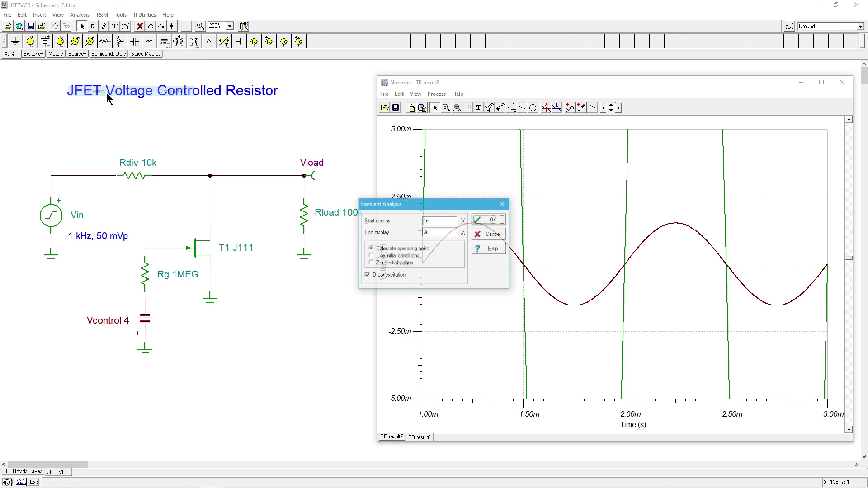
{"action": "left_click", "coordinate": [492, 219]}
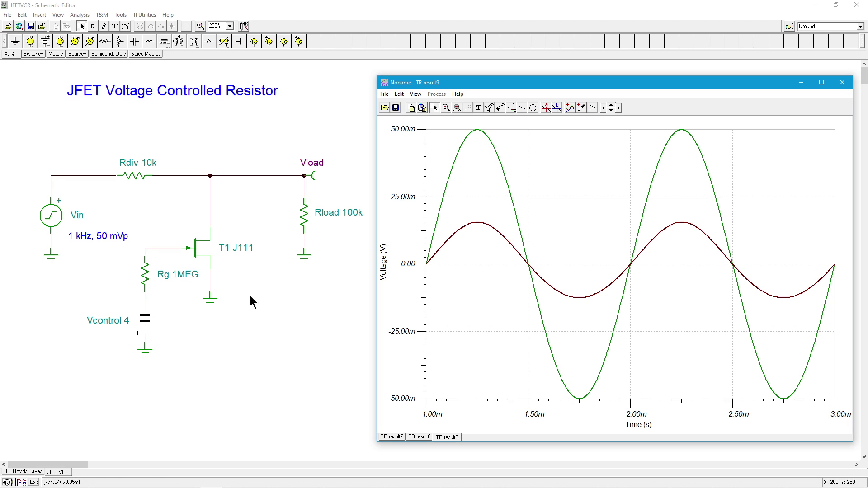
Step: Set the Vcontrol battery voltage to 1 V
{"action": "double_click", "coordinate": [145, 319]}
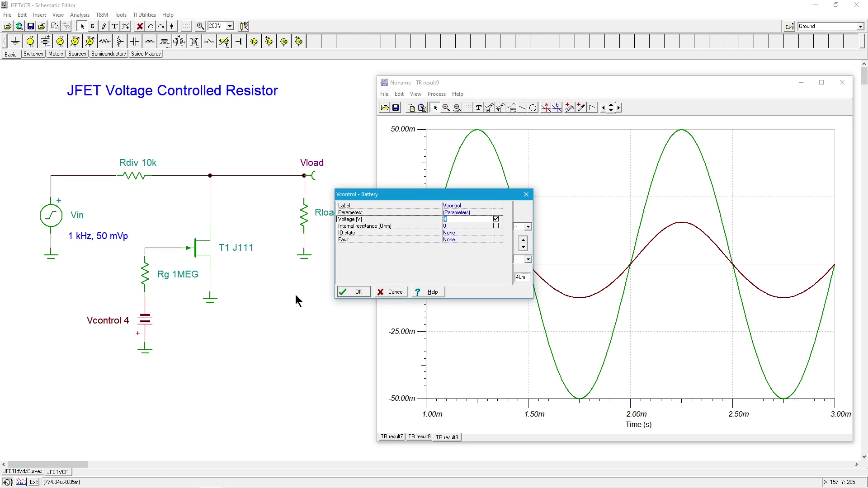
{"action": "type", "text": "1"}
{"action": "left_click", "coordinate": [358, 291]}
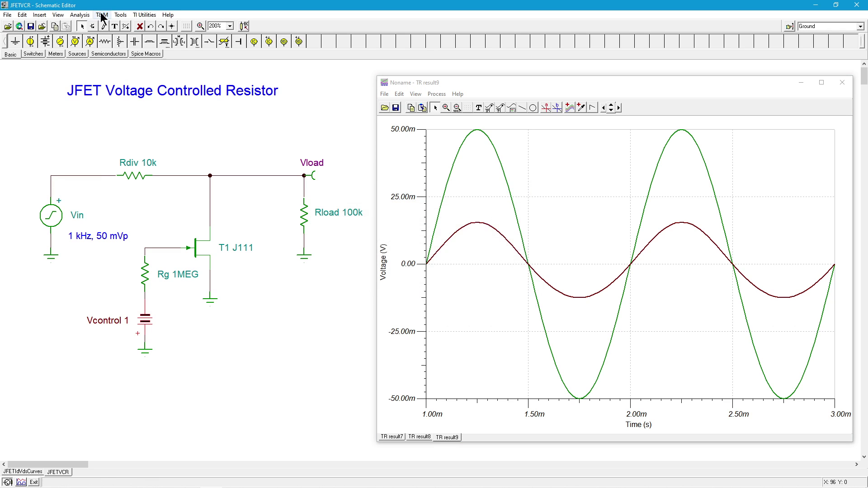
Step: Rerun the transient analysis at Vcontrol 1 V, producing TR result10
{"action": "left_click", "coordinate": [81, 15]}
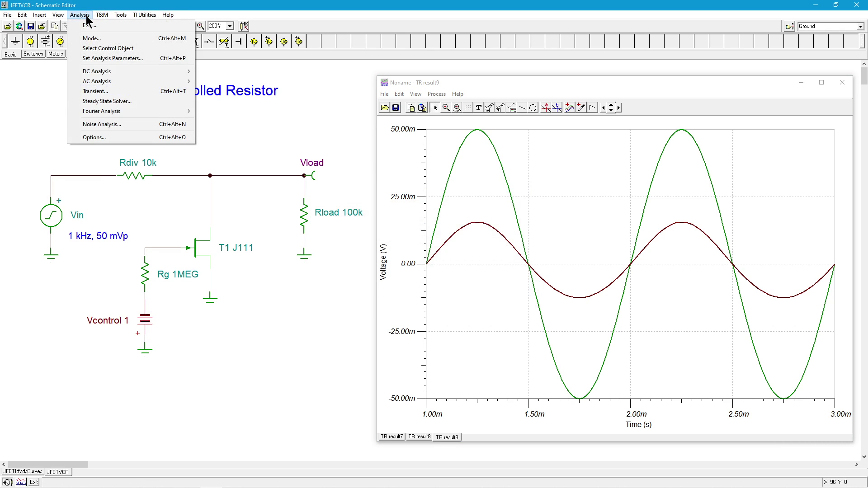
{"action": "left_click", "coordinate": [105, 91]}
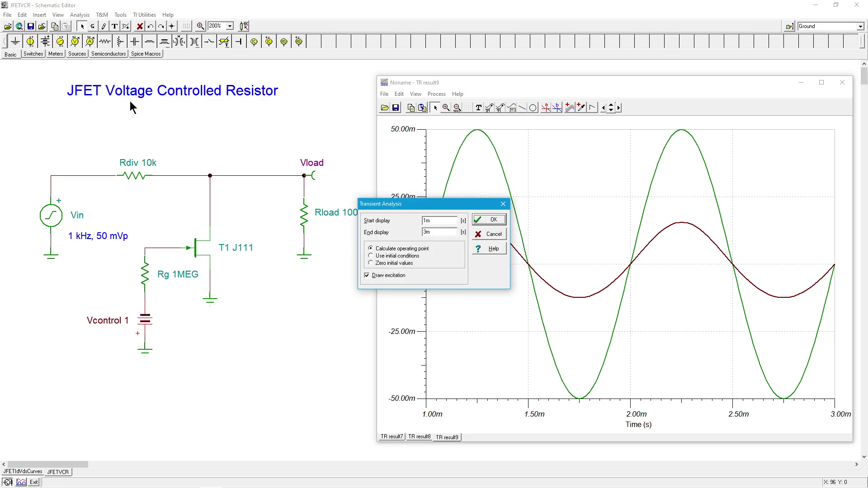
{"action": "left_click", "coordinate": [493, 220]}
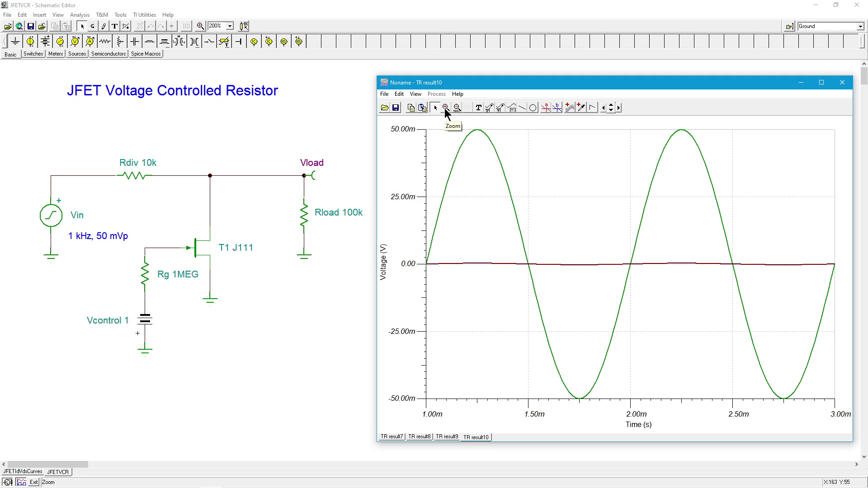
Step: Zoom TR result10 to a millivolt scale around 0 V to reveal the 0.3 mV Vload sine
{"action": "left_click", "coordinate": [446, 109]}
{"action": "left_click_drag", "start_coordinate": [427, 262], "coordinate": [843, 277]}
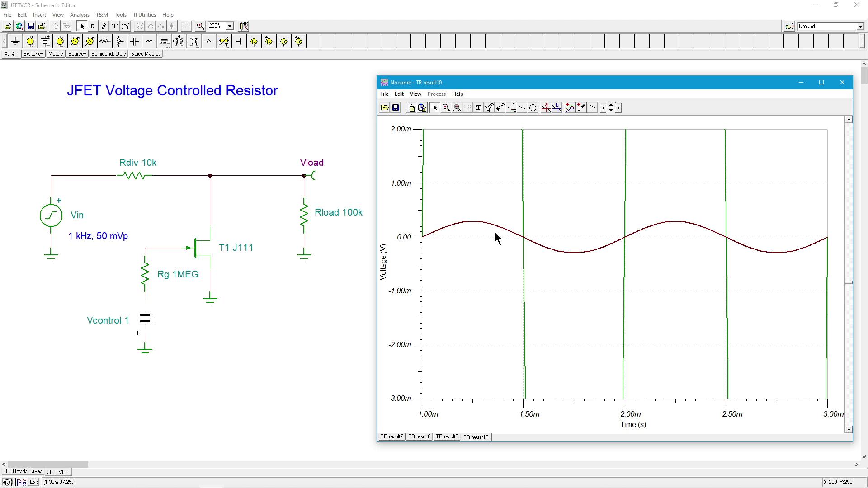
Step: Change the Vcontrol battery's voltage to 5 V
{"action": "left_click", "coordinate": [145, 322]}
{"action": "double_click", "coordinate": [145, 323]}
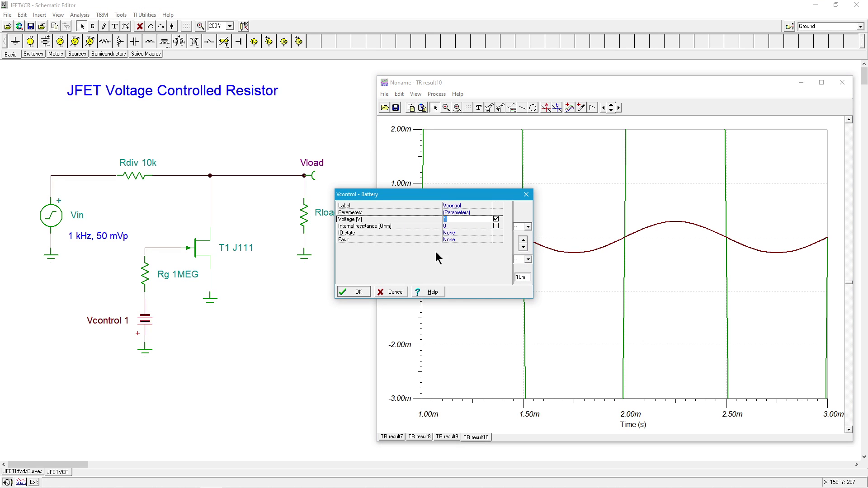
{"action": "type", "text": "5"}
{"action": "left_click", "coordinate": [354, 293]}
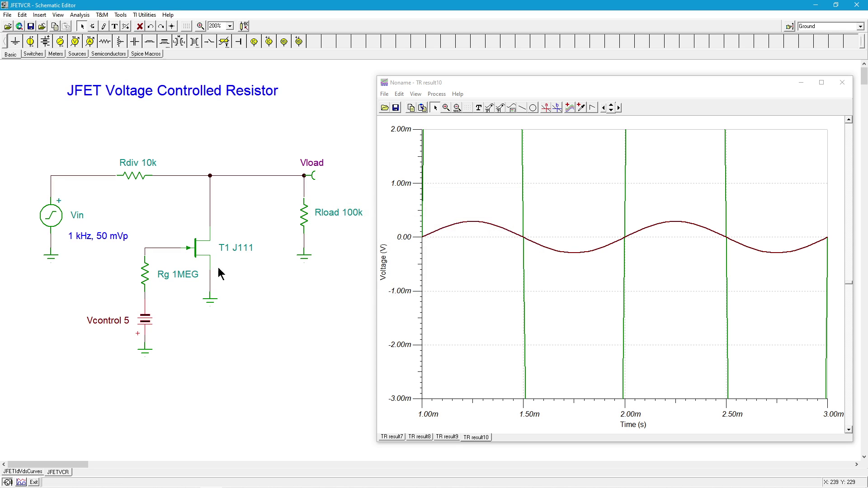
{"action": "left_click", "coordinate": [294, 299]}
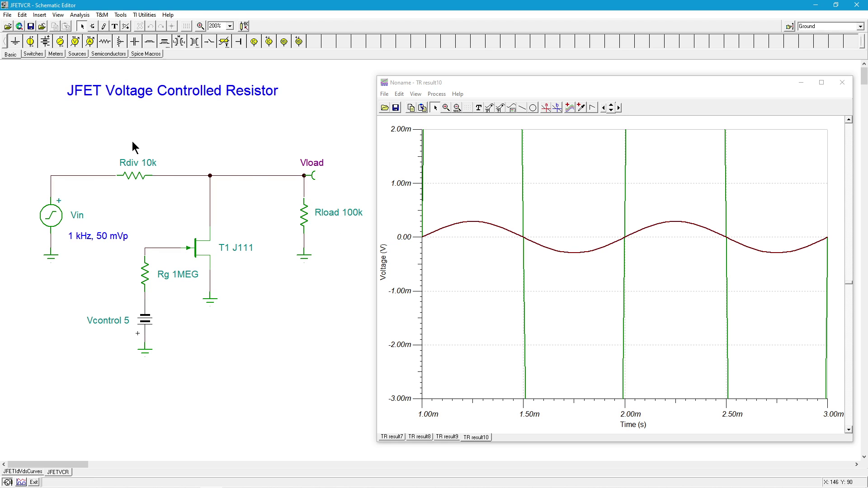
Step: Rerun the transient analysis with Vcontrol at 5 V
{"action": "left_click", "coordinate": [80, 15]}
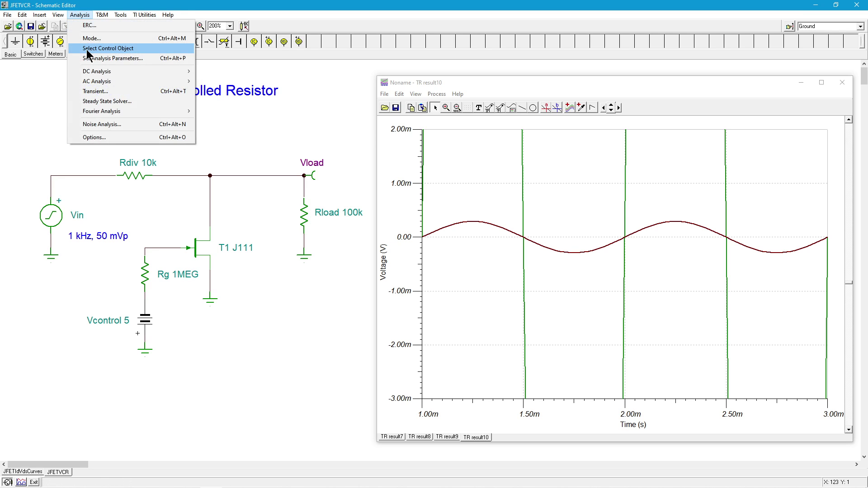
{"action": "left_click", "coordinate": [96, 90]}
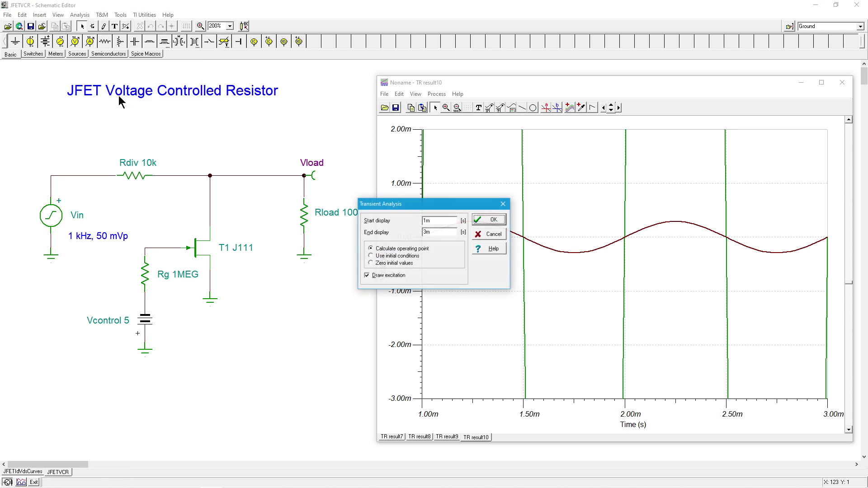
{"action": "left_click", "coordinate": [498, 218]}
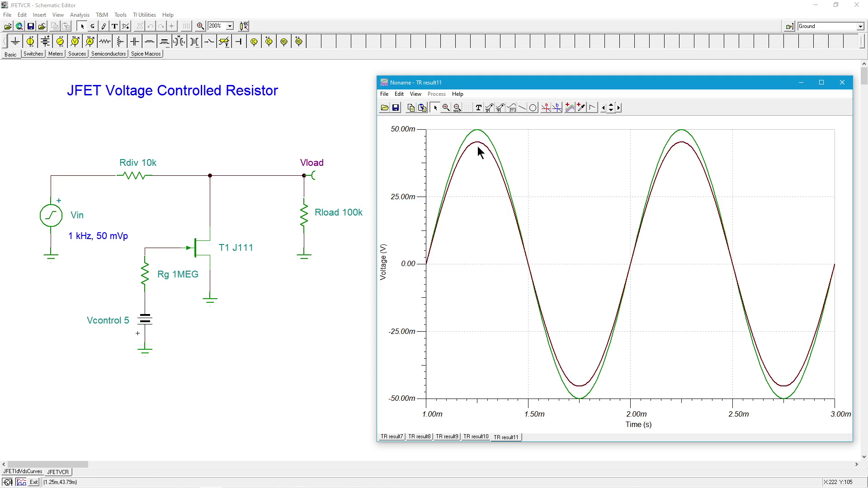
Step: Add a Vin/Vload legend and put cursor a on the Vload peak, reading 45.365 mV at 1.248 ms
{"action": "left_click", "coordinate": [513, 107]}
{"action": "left_click", "coordinate": [532, 152]}
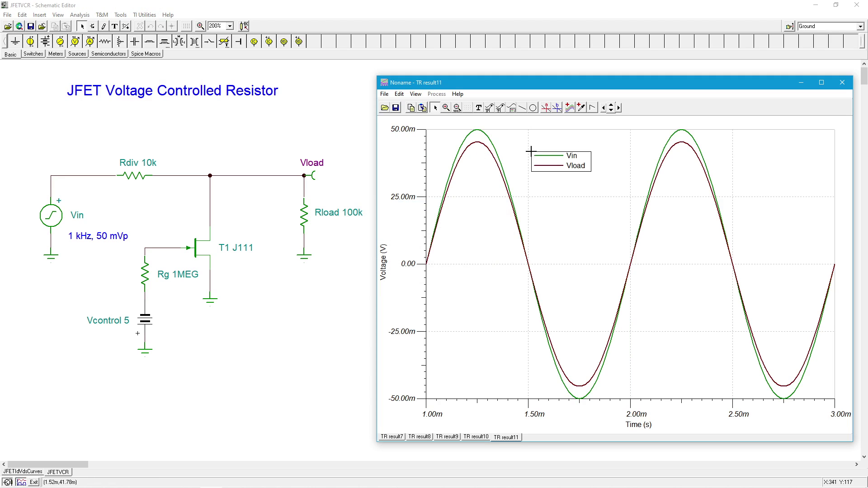
{"action": "left_click", "coordinate": [546, 107]}
{"action": "left_click", "coordinate": [476, 142]}
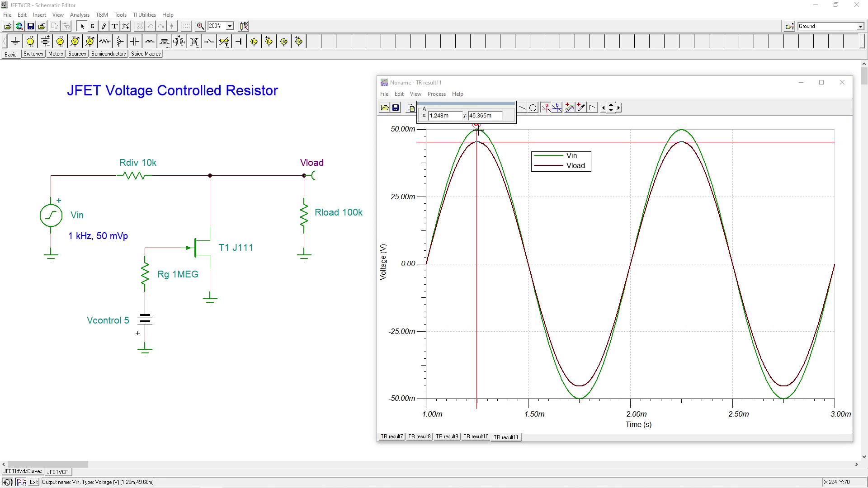
{"action": "left_click_drag", "start_coordinate": [478, 125], "coordinate": [476, 126]}
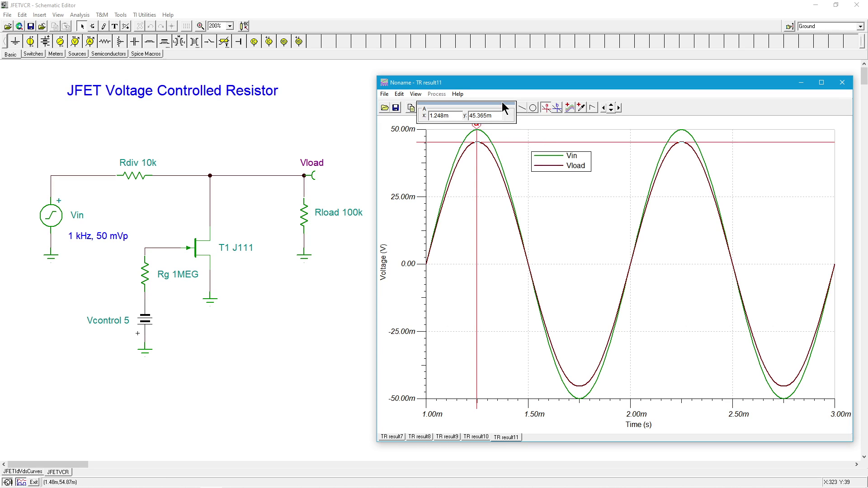
{"action": "left_click_drag", "start_coordinate": [502, 103], "coordinate": [791, 110]}
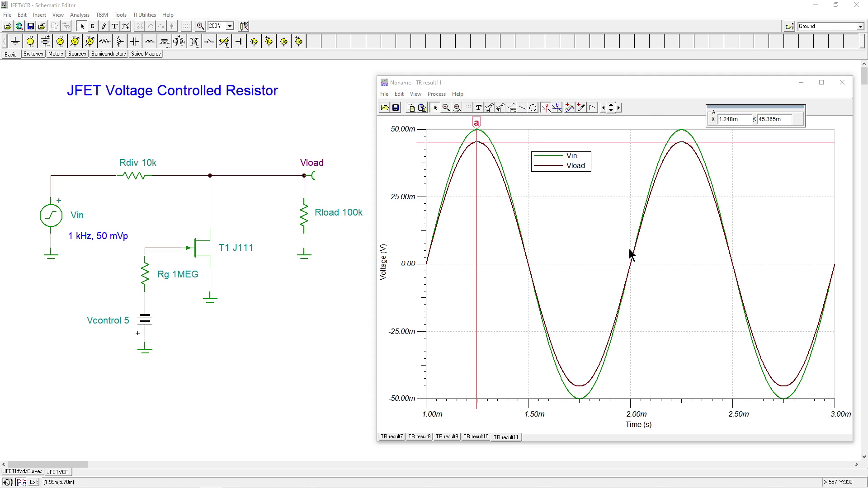
{"action": "left_click", "coordinate": [578, 226]}
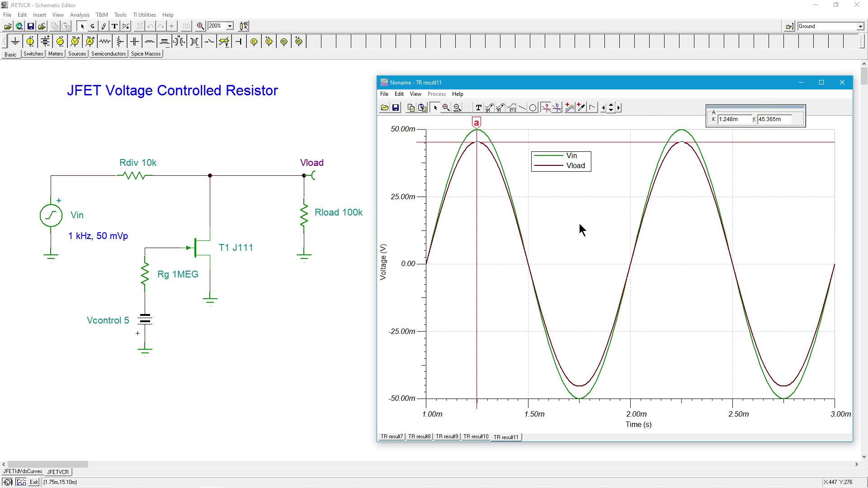